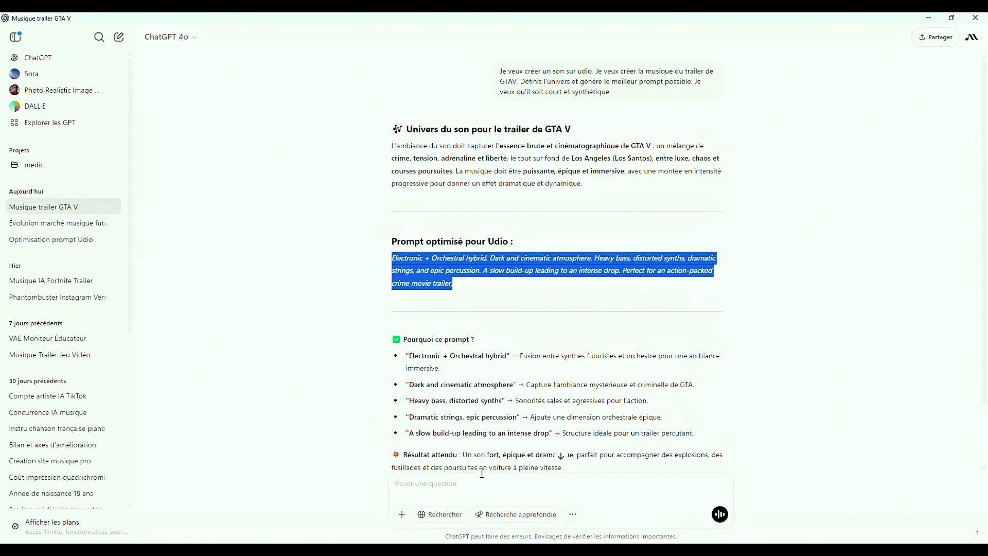
# Ask ChatGPT for a new prompt with "une musique intense, des drums présentes, et beaucoup d'énergie" instead of the film-score feel
pyautogui.click(482, 475)
pyautogui.scroll(-2, 502, 408)
pyautogui.write('Ca')
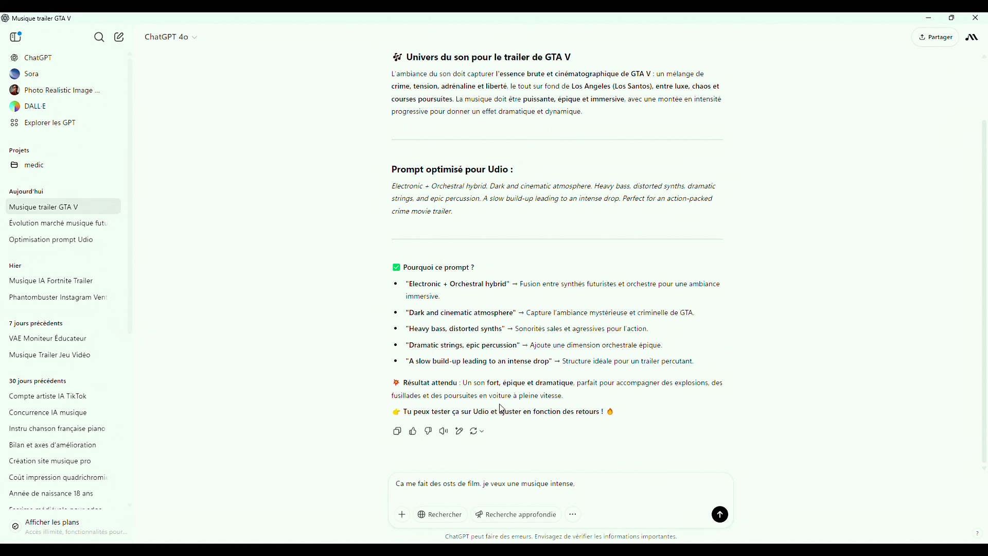
pyautogui.write("s présentes, et beaucoup d'energie")
pyautogui.press('Return')
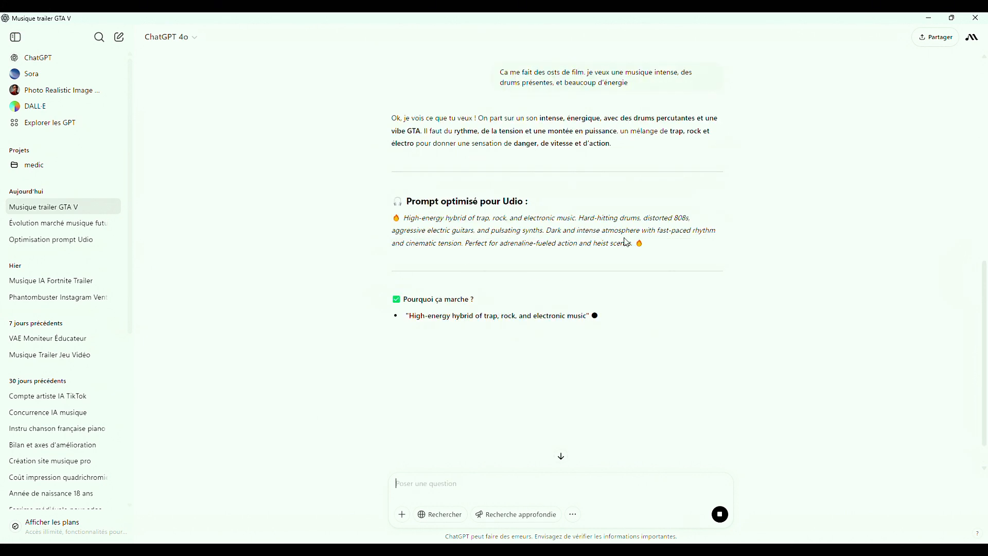
# Copy ChatGPT's "High-energy hybrid of trap, rock, and electronic music" prompt into Udio's song description, replacing the old one, and create the song
pyautogui.moveTo(633, 242); pyautogui.dragTo(511, 214)
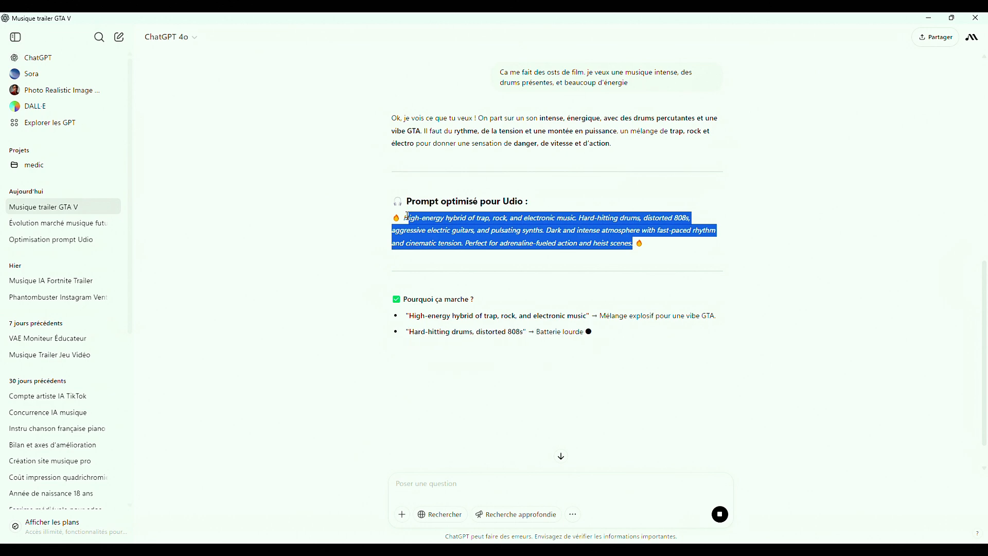
pyautogui.click(573, 242)
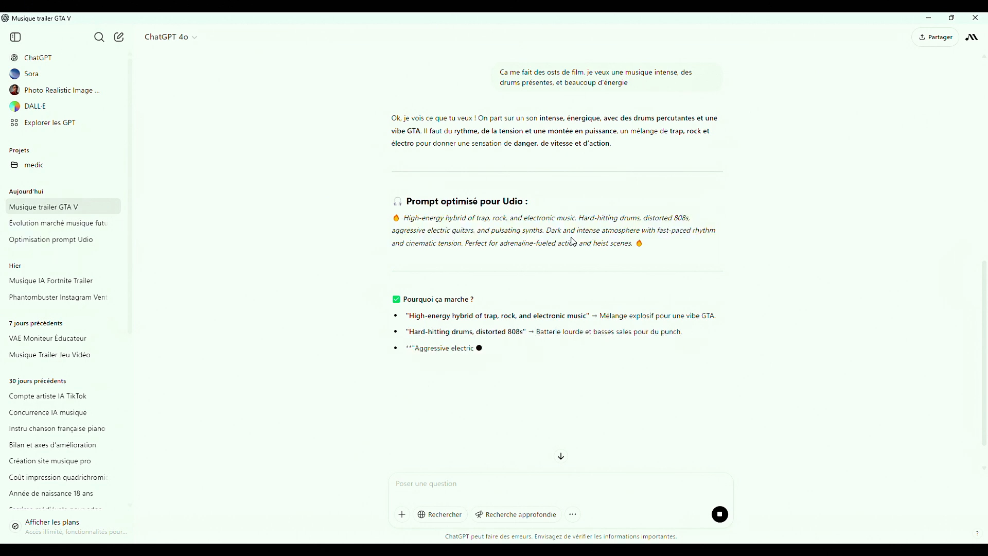
pyautogui.hotkey('alt', 'Tab')
pyautogui.click(421, 117)
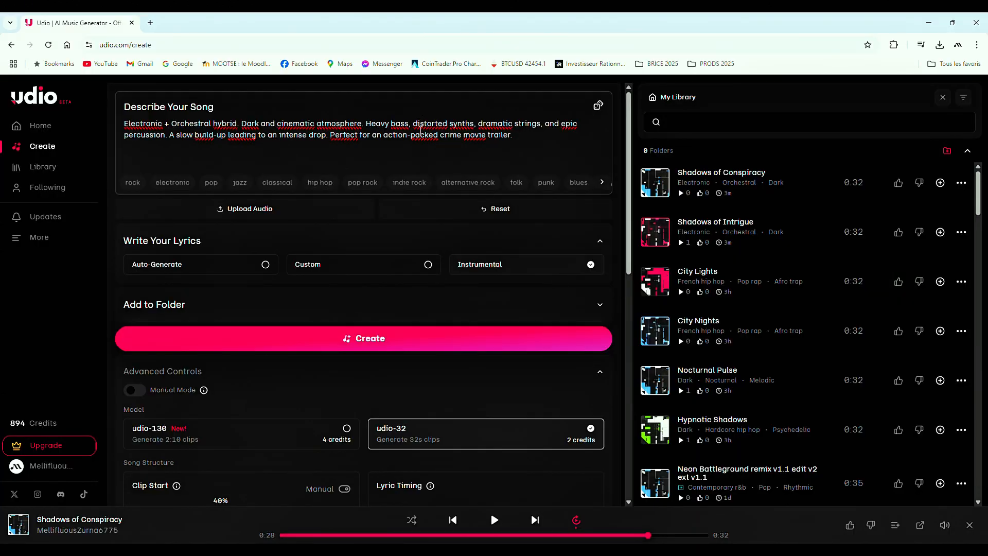
pyautogui.hotkey('ctrl', 'a')
pyautogui.write('High-energy hybrid of trap, rock, and electronic music. Hard-hitting drums, distorted 808s, aggressive electric guitars, and pulsating synths. Dark and intense atmosphere with fast-paced rhythm and cinematic tension. Perfect for adrenaline-fueled action and heist scenes.')
pyautogui.click(428, 332)
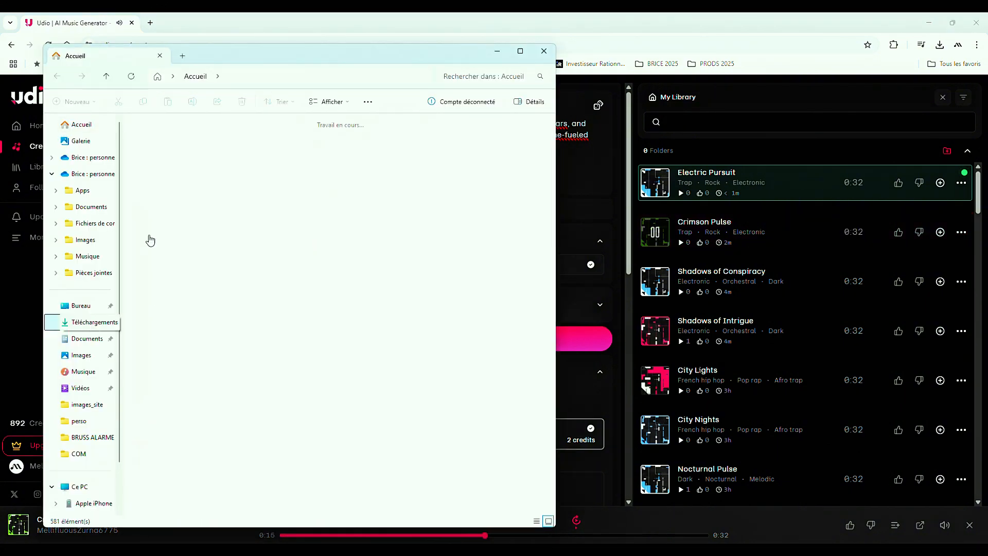
# Open the Grand Theft Auto VI trailer video in VLC and play it together with Udio's Electric Pursuit track
pyautogui.doubleClick(170, 160)
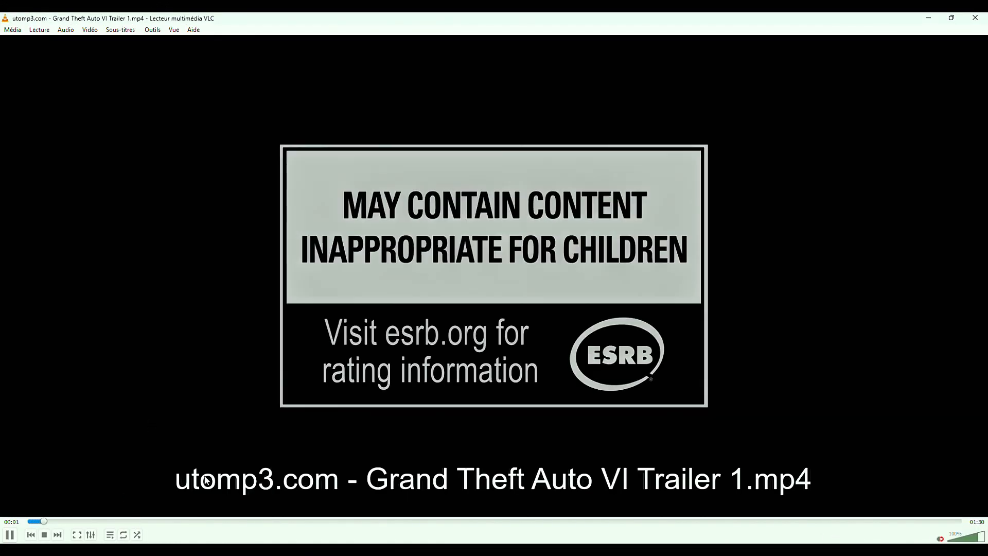
pyautogui.click(132, 521)
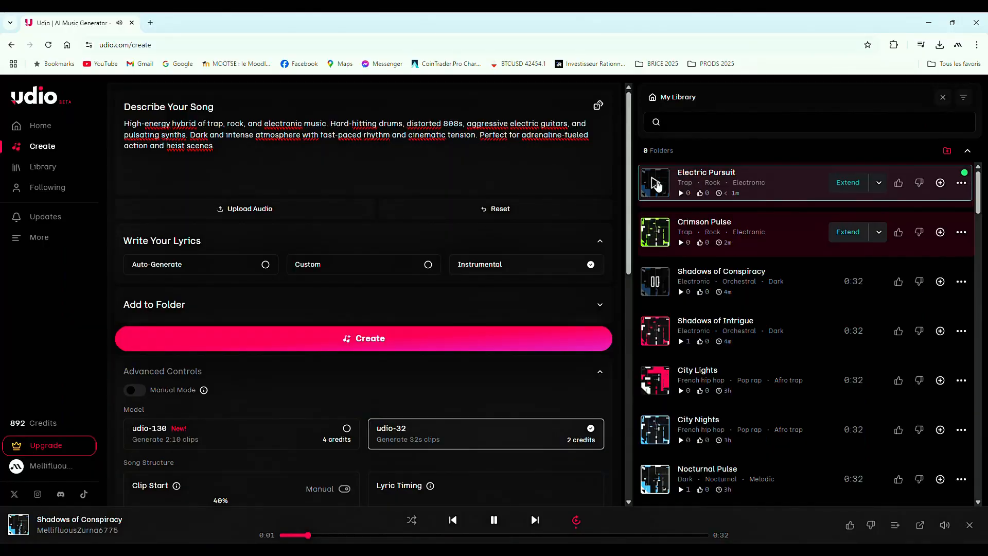
pyautogui.click(655, 184)
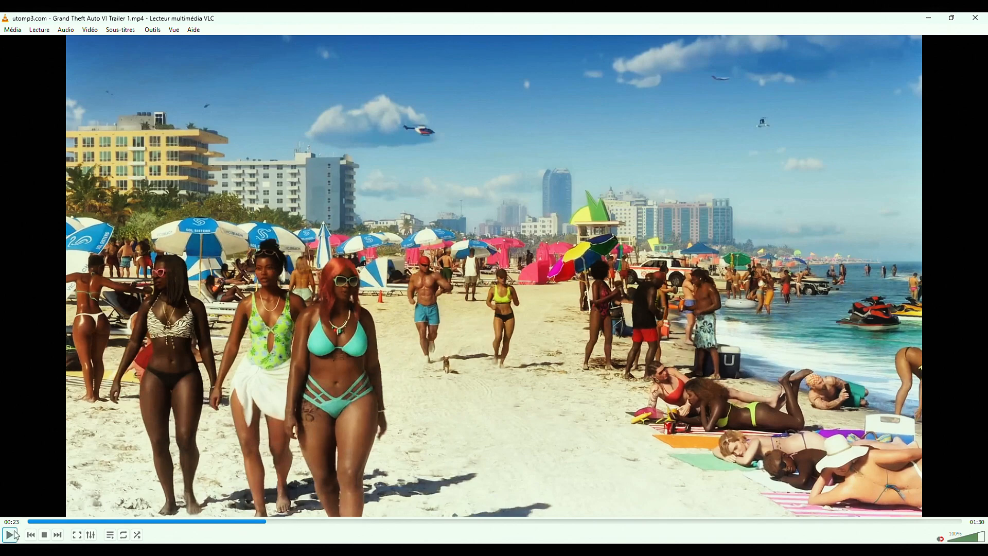
pyautogui.click(15, 534)
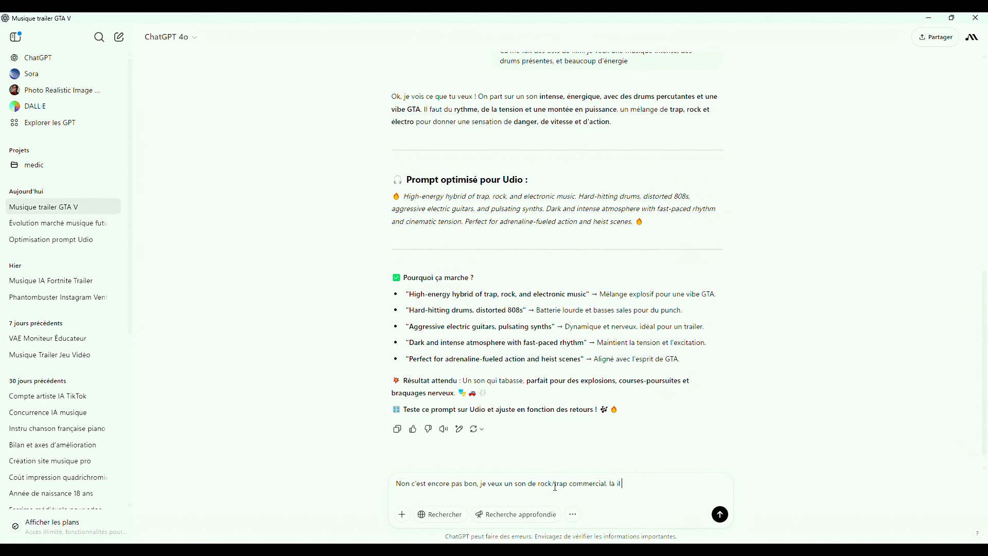
# Ask ChatGPT for a commercial rock/trap sound and replace Udio's song description with its "High-energy commercial trap-rock" prompt
pyautogui.write('. Fais con')
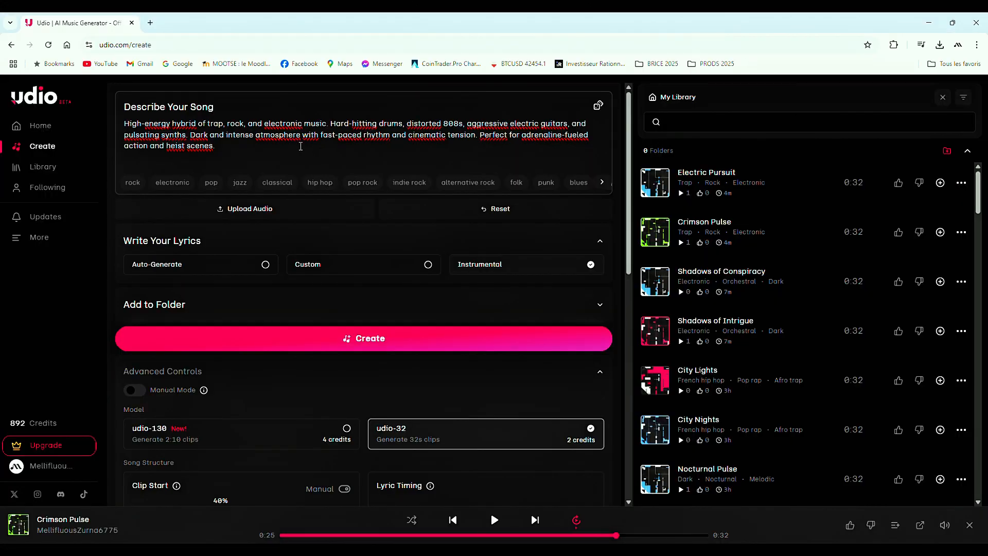
pyautogui.moveTo(215, 146); pyautogui.dragTo(120, 124)
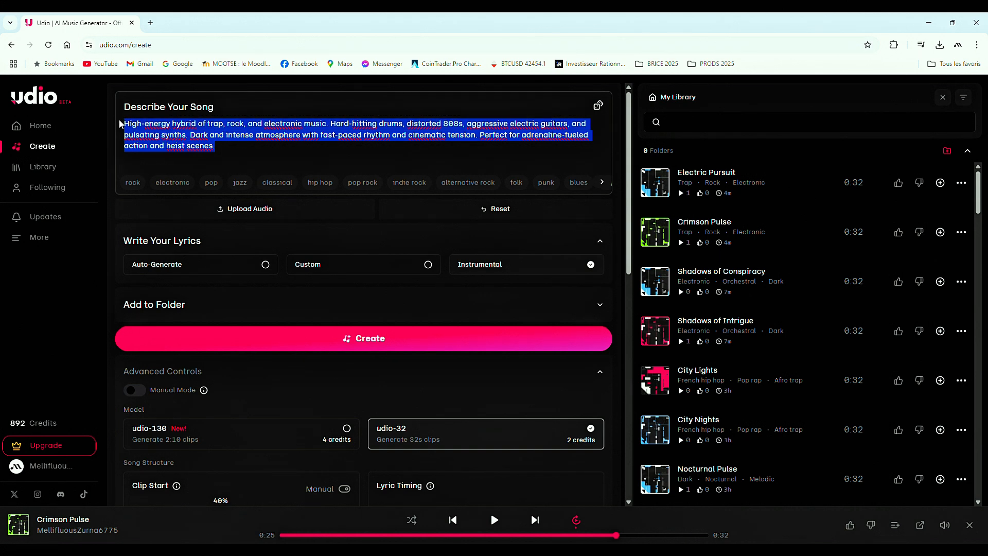
pyautogui.write('High-energy commercial trap-rock. Hard-hitting drums, punchy 808s, distorted electric guitars, and aggressive synths. Catchy melody, modern production, powerful drops. Perfect for action trailers and adrenaline-fueled scenes')
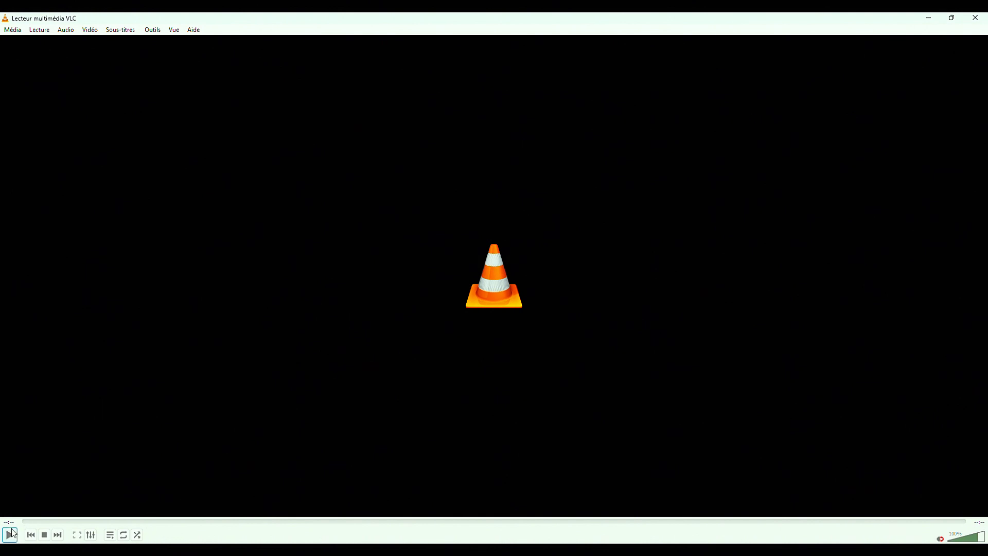
# Play the trailer in VLC again to compare it with the newly generated music
pyautogui.click(10, 536)
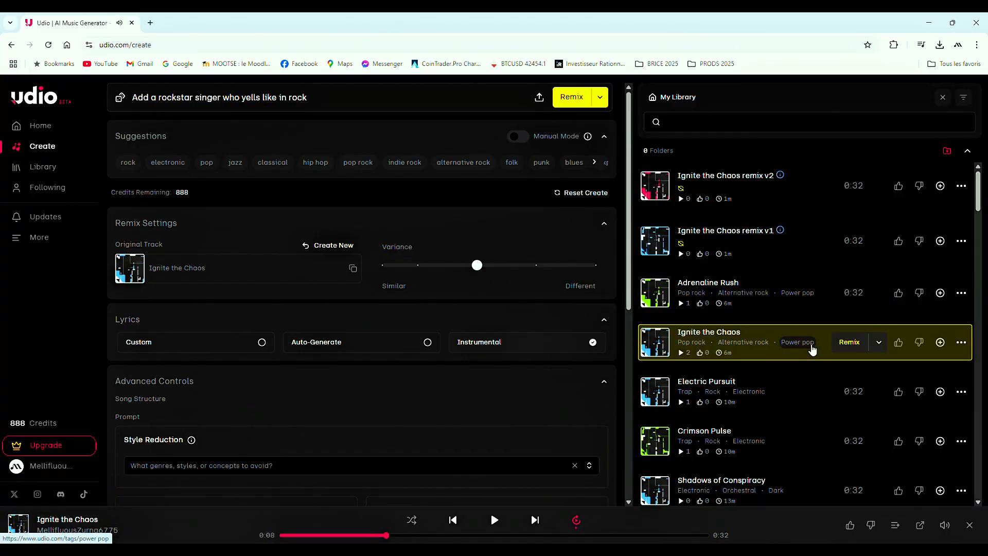
# Choose Remix for the Ignite the Chaos track and replace the remix prompt with "Make it dark"
pyautogui.click(879, 343)
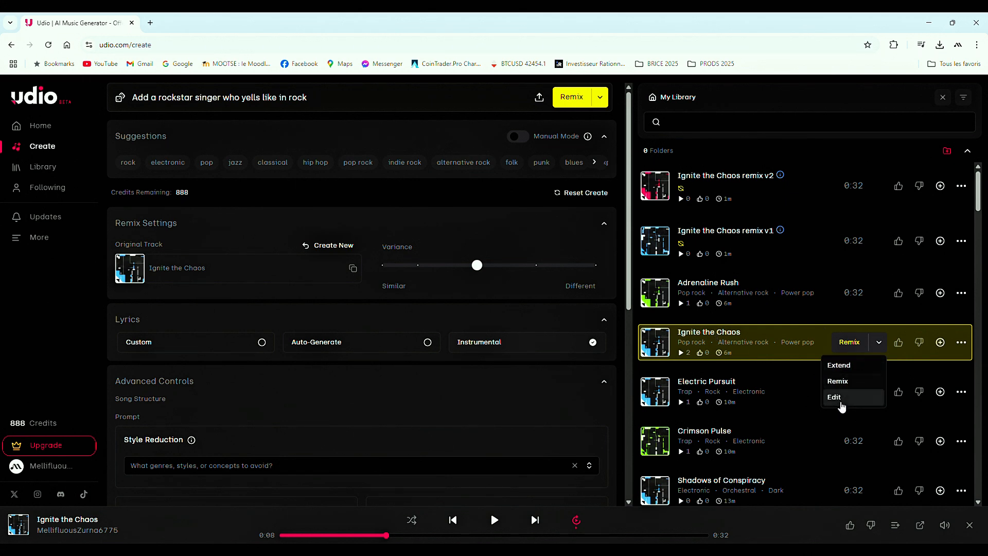
pyautogui.click(855, 383)
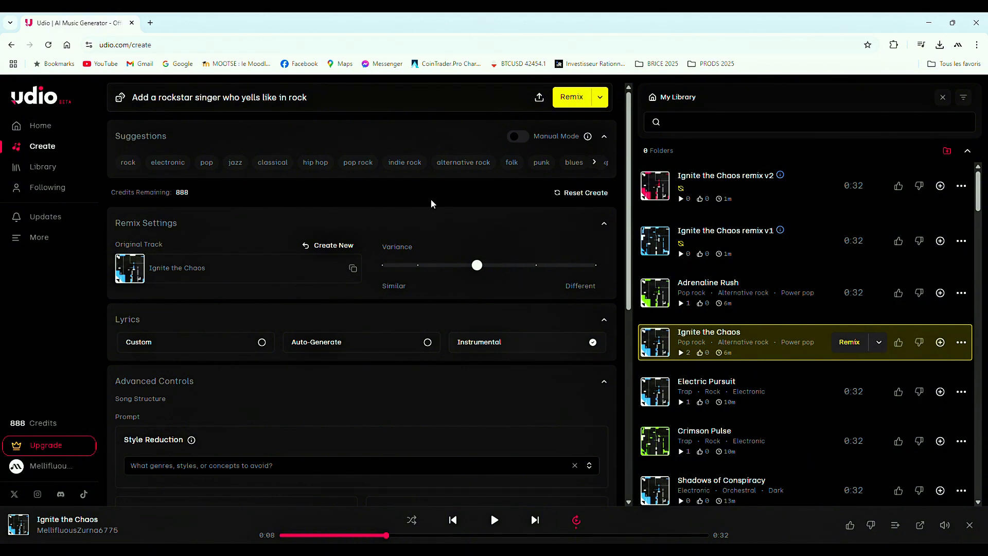
pyautogui.moveTo(324, 101); pyautogui.dragTo(126, 99)
pyautogui.press('BackSpace')
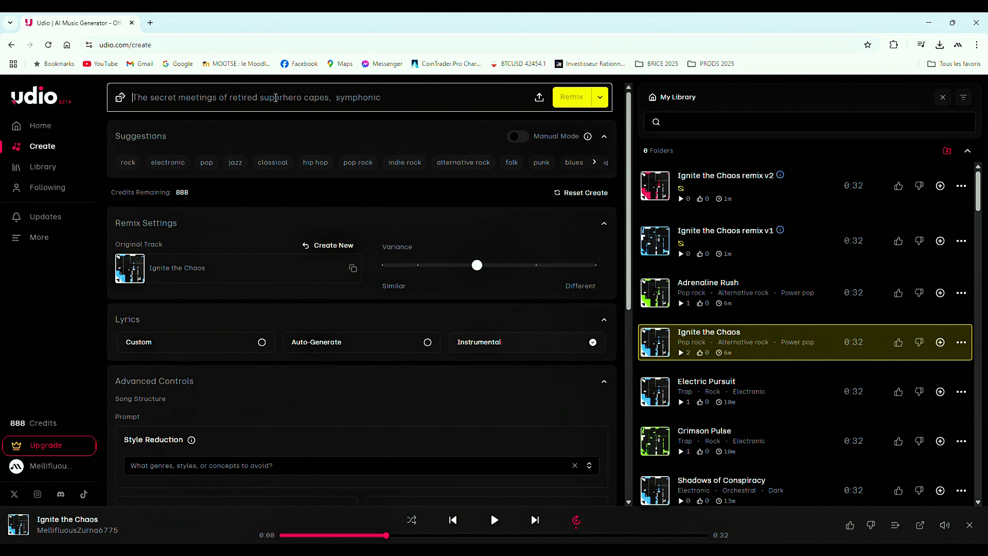
pyautogui.scroll(-7, 297, 276)
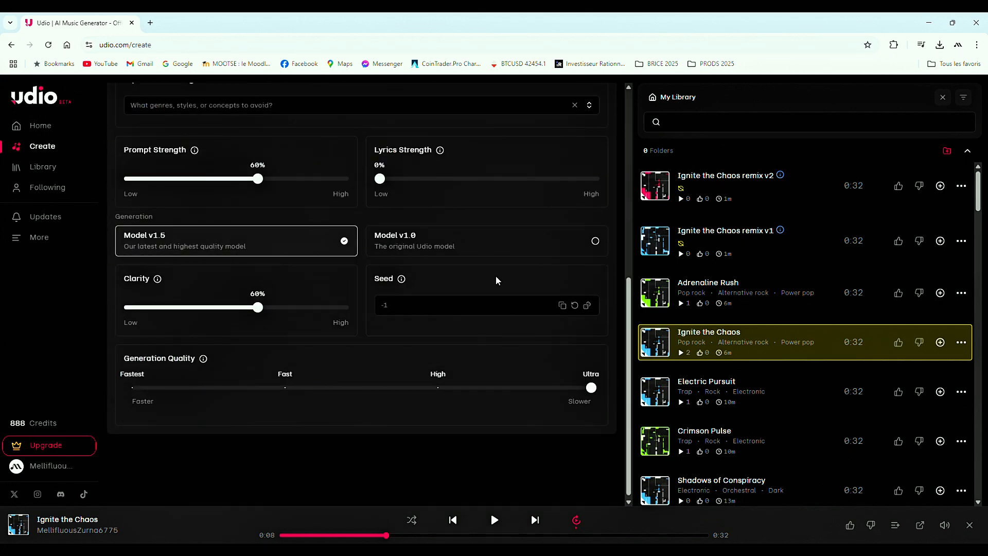
pyautogui.scroll(7, 496, 278)
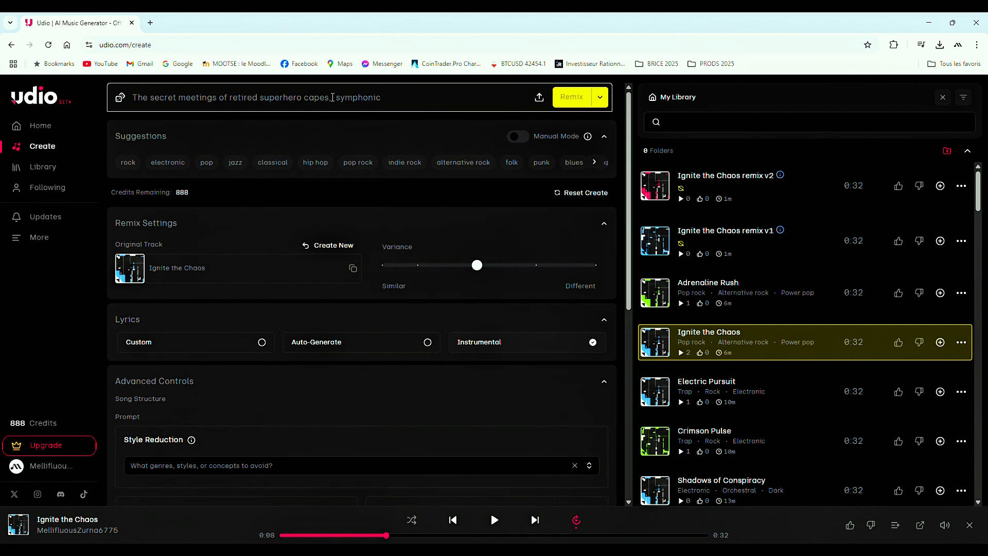
pyautogui.write('Make it dark')
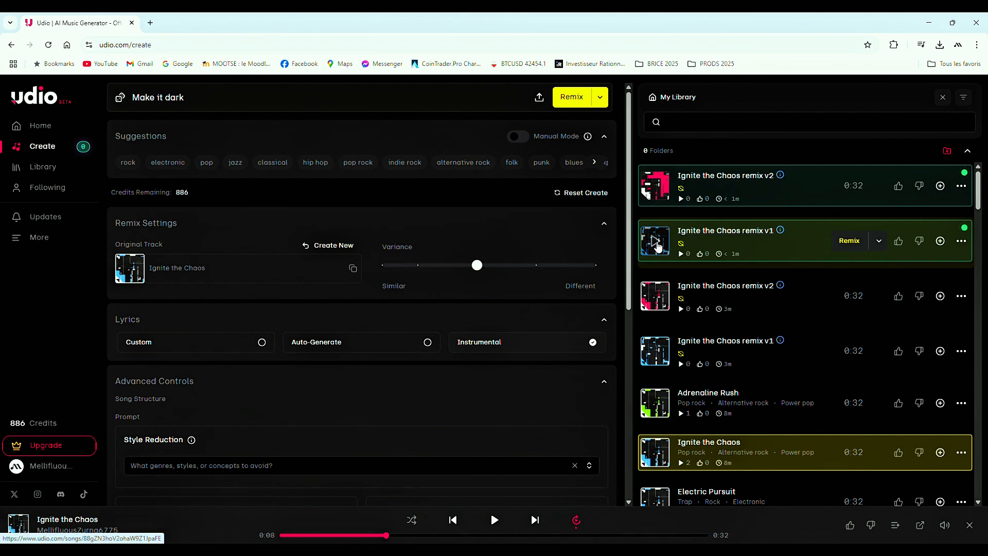
# Play the new Ignite the Chaos remix v1 alongside the VLC trailer, starting the video from 00:06
pyautogui.click(655, 245)
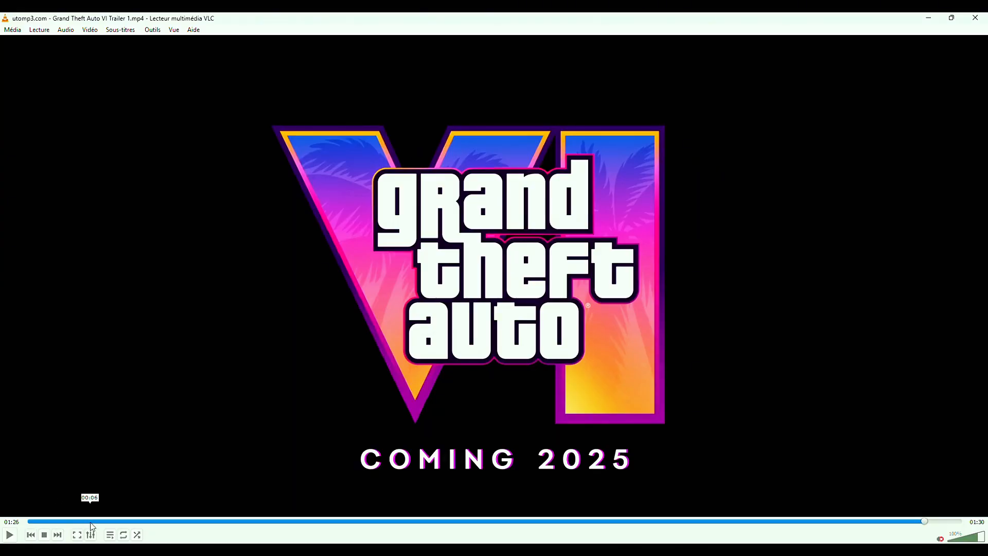
pyautogui.click(92, 523)
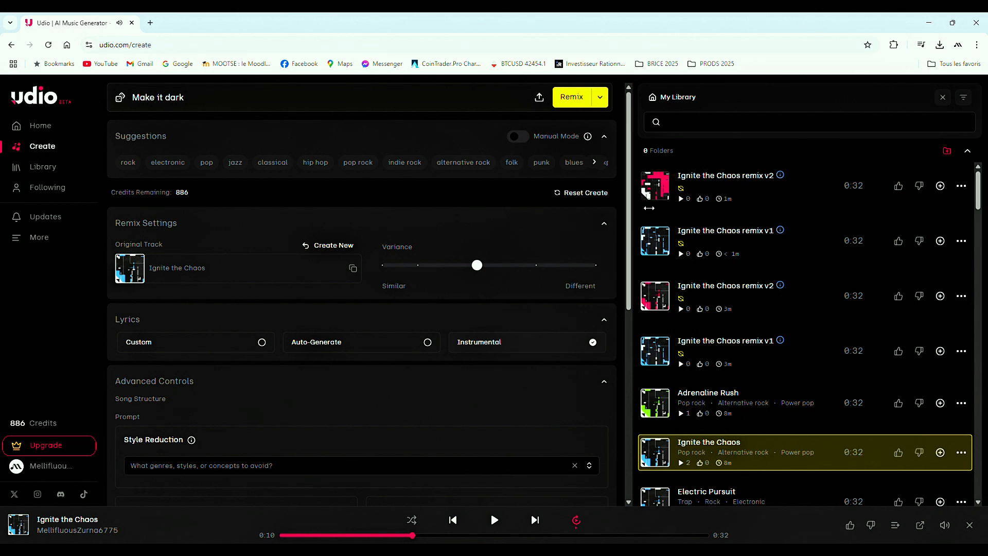
# Remix Ignite the Chaos with the prompt "replace the theme by an electric guitar, rock n roll" and play the new remix v1
pyautogui.tripleClick(140, 96)
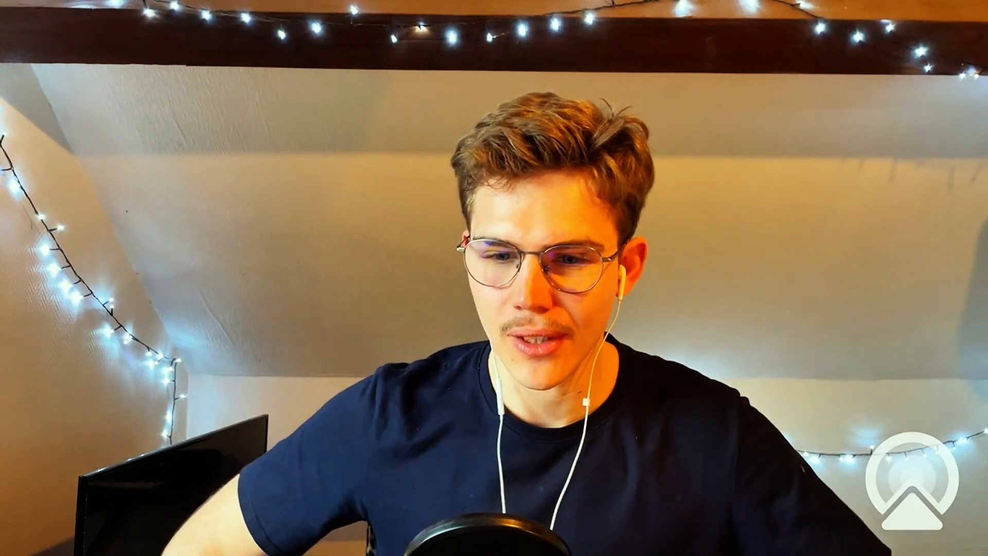
pyautogui.click(653, 245)
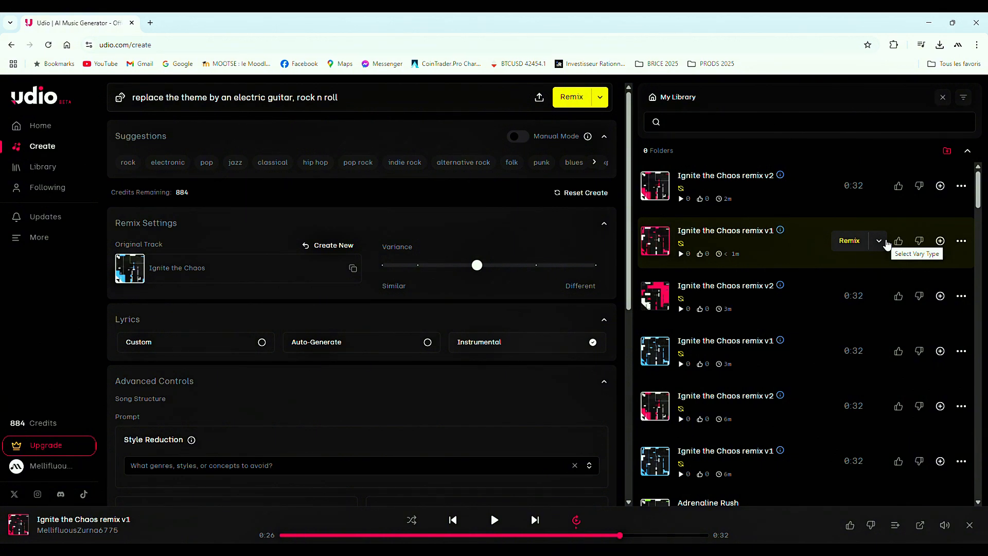
# Set up an extension of the newest Ignite the Chaos remix v1 and clear the existing prompt text
pyautogui.click(879, 241)
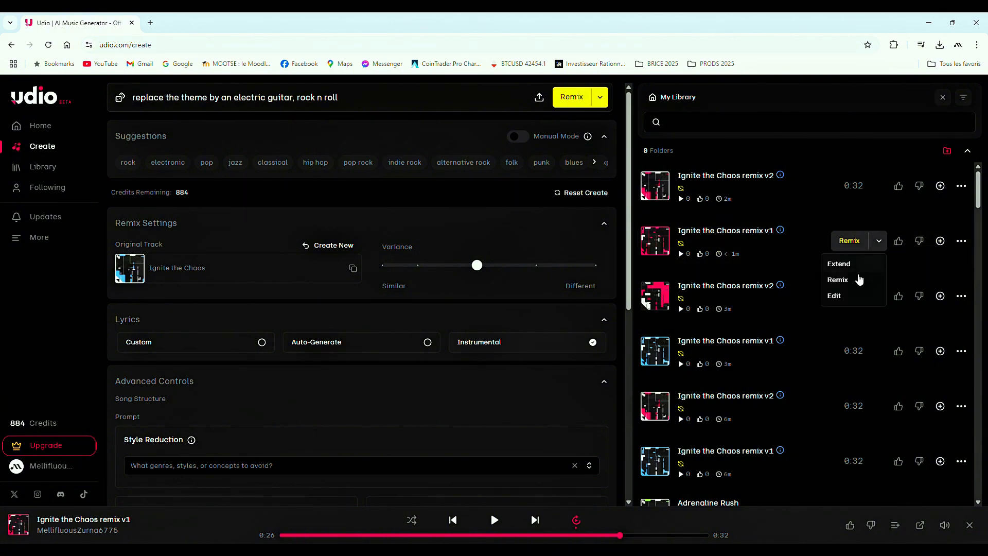
pyautogui.click(846, 265)
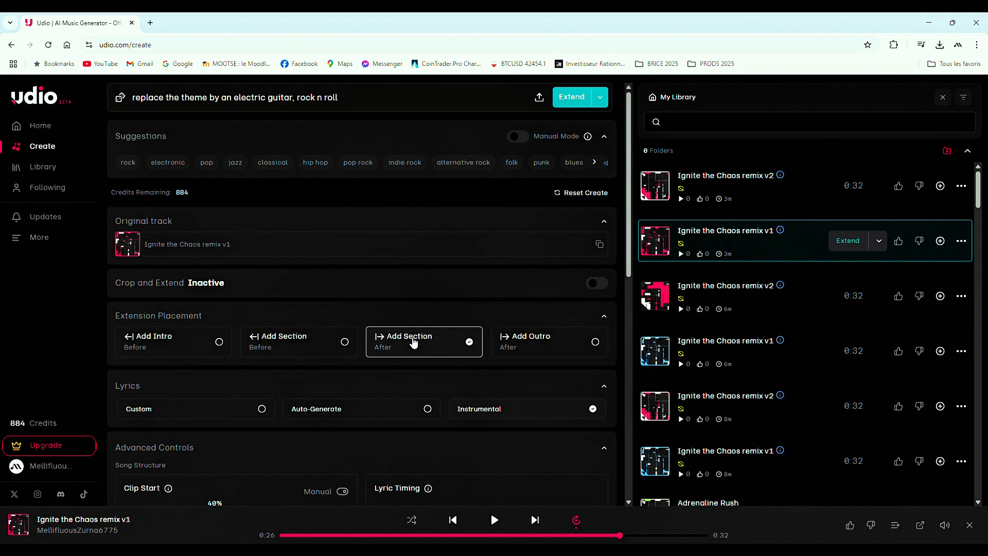
pyautogui.scroll(-5, 402, 342)
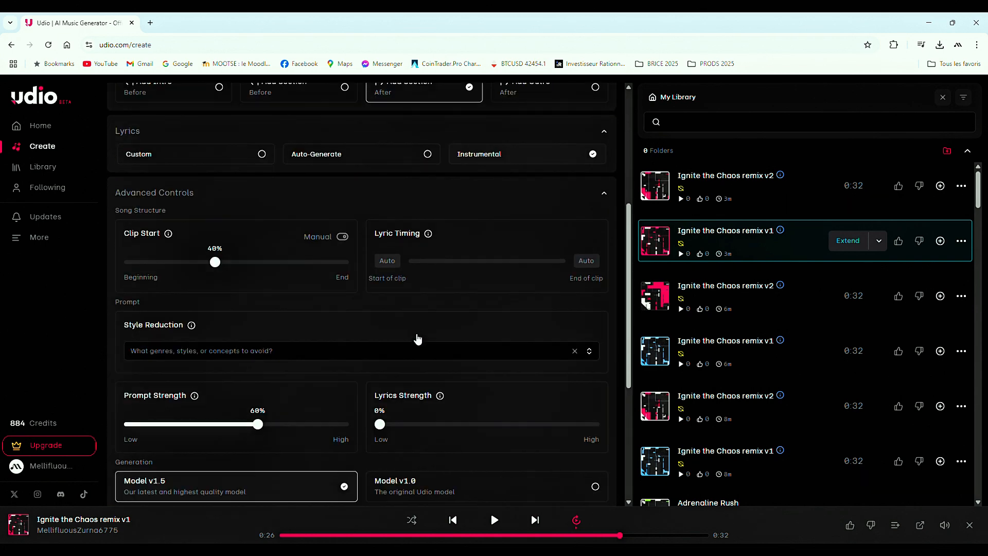
pyautogui.scroll(-4, 307, 396)
pyautogui.scroll(9, 308, 407)
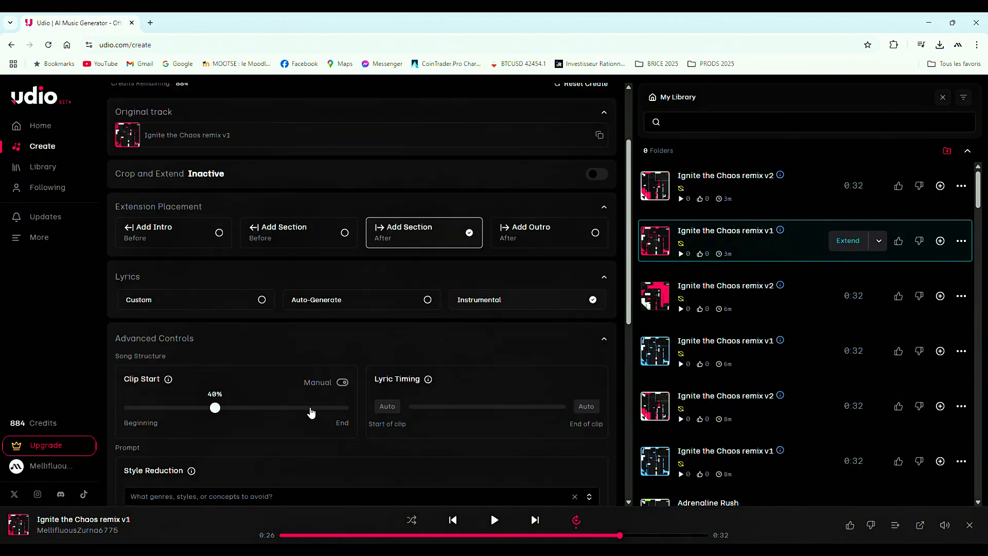
pyautogui.tripleClick(375, 105)
pyautogui.press('BackSpace')
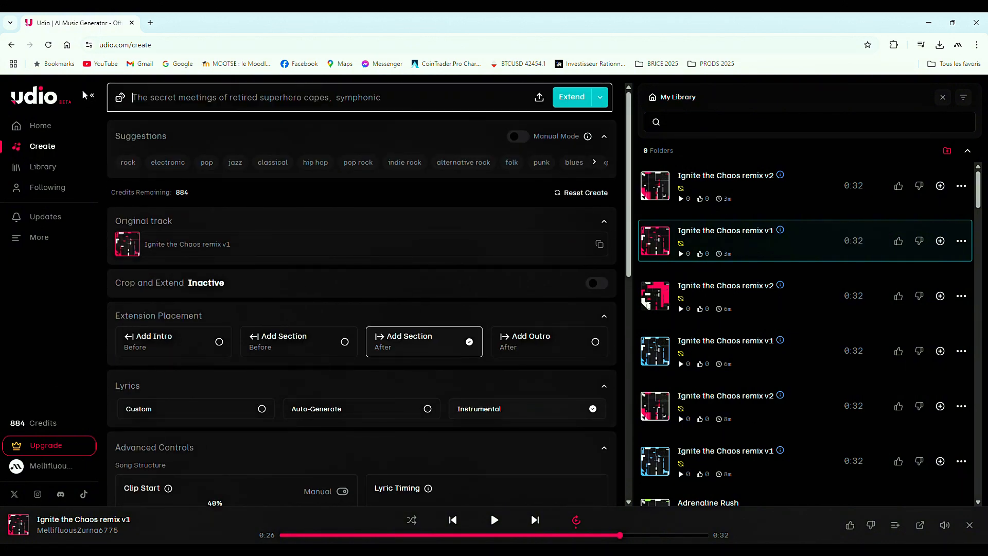